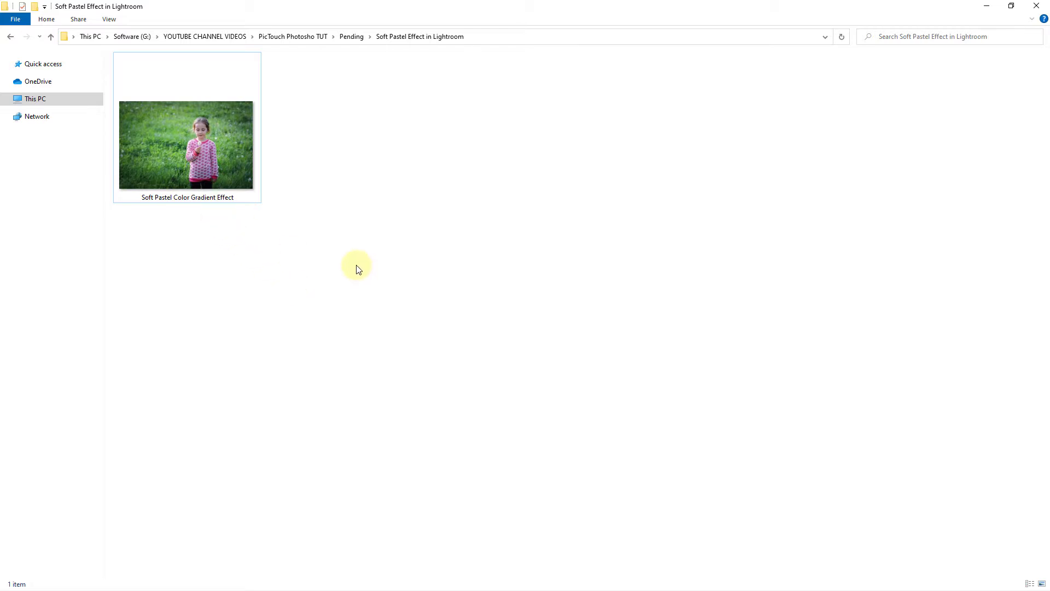
Import the photo Soft Pastel Color Gradient Effect into the Lightroom Classic catalog and open it for developing
{"action": "left_click_drag", "start_coordinate": [196, 161], "coordinate": [516, 242]}
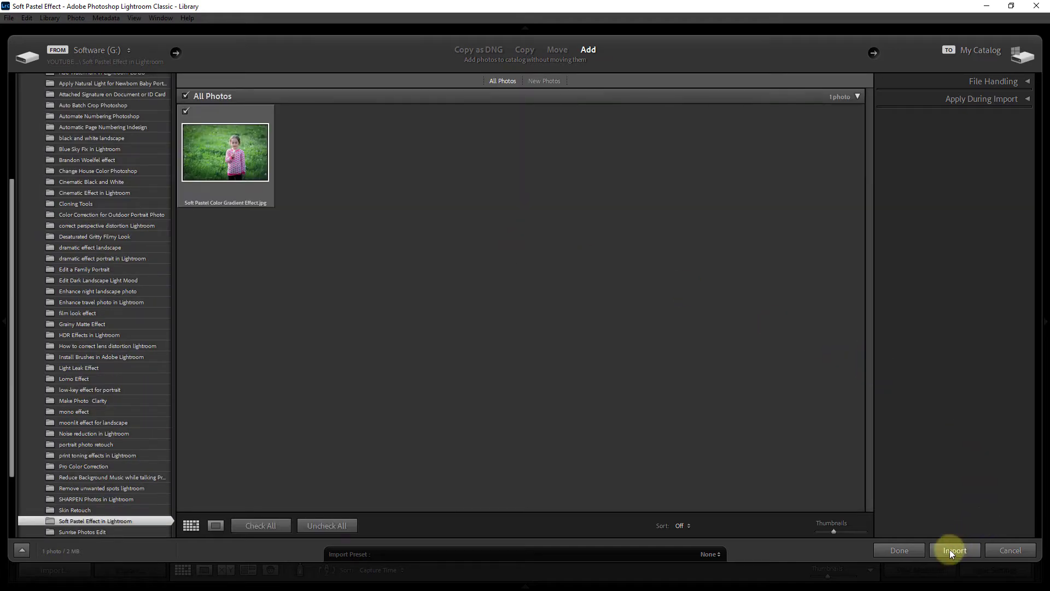
{"action": "left_click", "coordinate": [957, 550]}
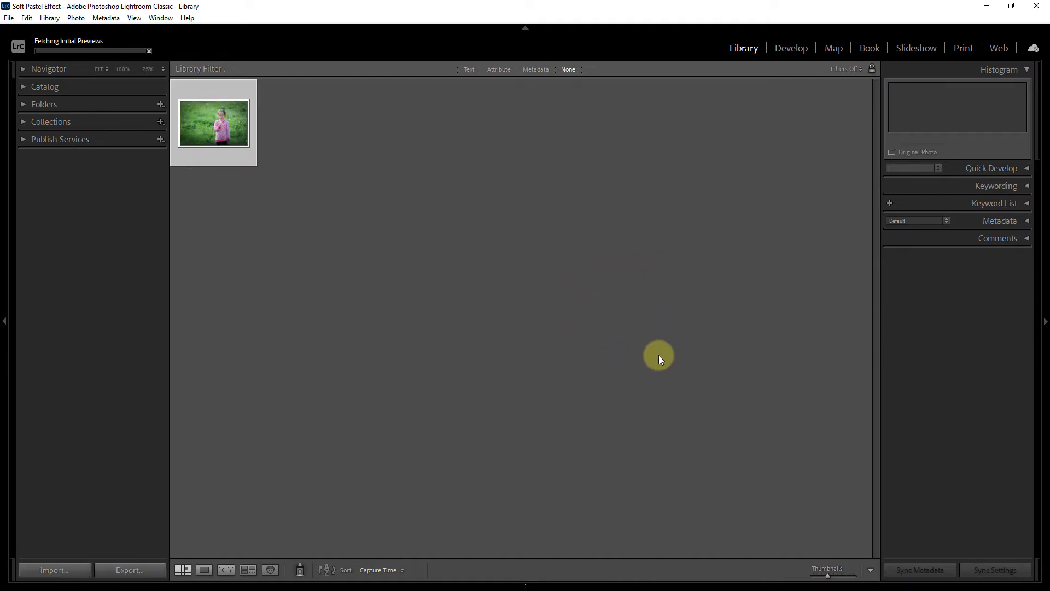
{"action": "left_click", "coordinate": [791, 48]}
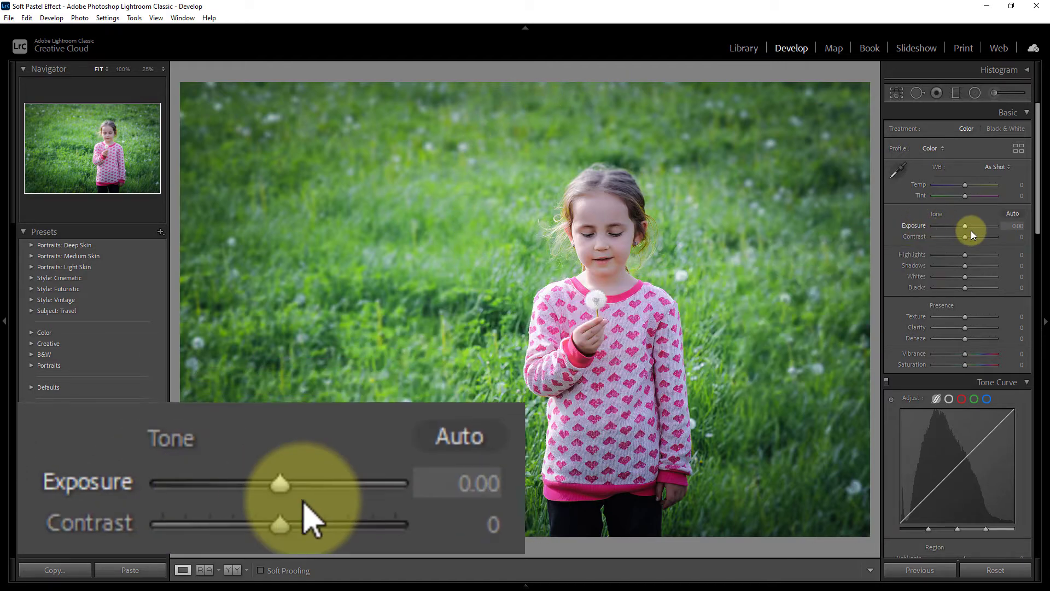
Raise the photo's Exposure to +0.44 and its Contrast to +12
{"action": "left_click", "coordinate": [965, 228]}
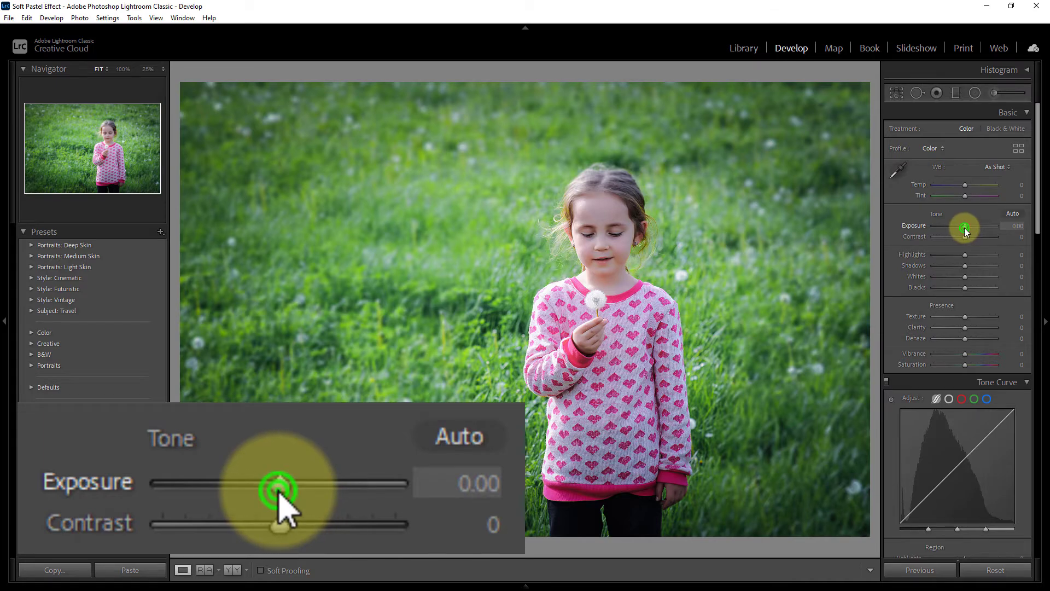
{"action": "left_click_drag", "start_coordinate": [965, 228], "coordinate": [967, 228]}
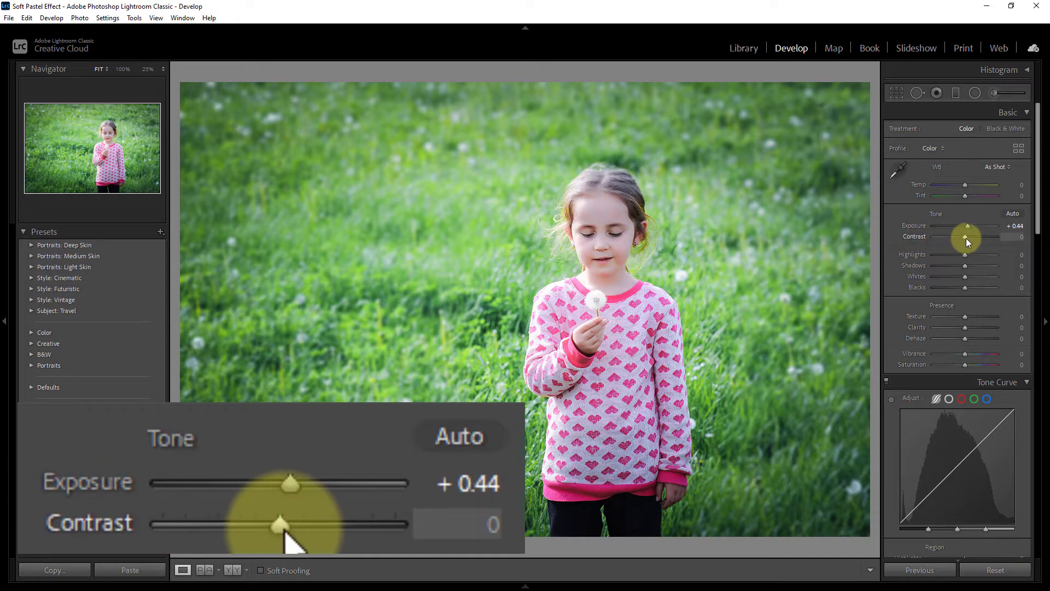
{"action": "left_click_drag", "start_coordinate": [966, 239], "coordinate": [969, 239]}
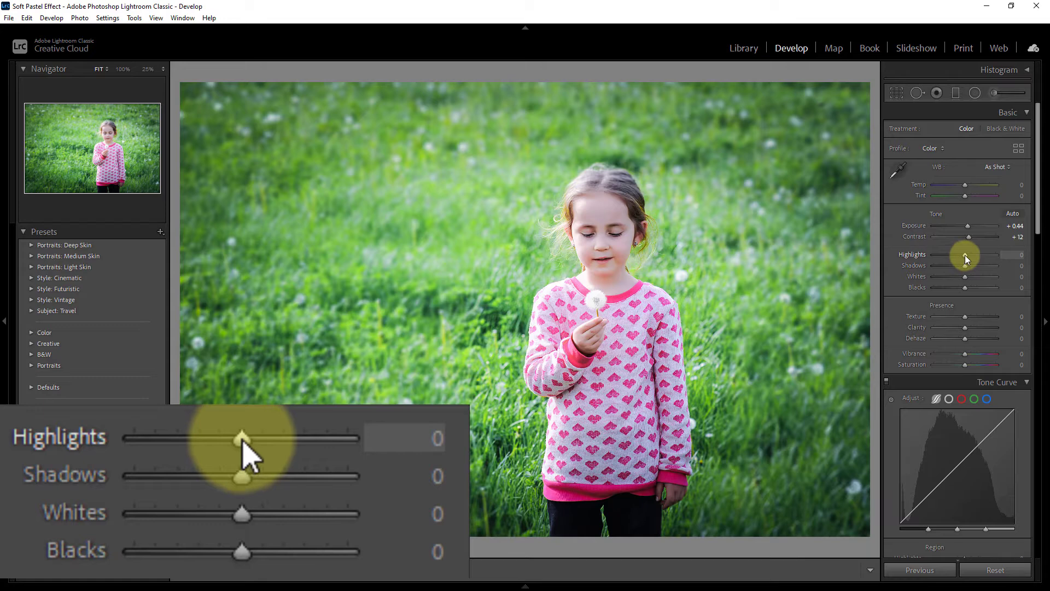
Set the photo's basic tone values to Highlights +7, Shadows +30 and Blacks +14
{"action": "left_click_drag", "start_coordinate": [965, 255], "coordinate": [967, 254]}
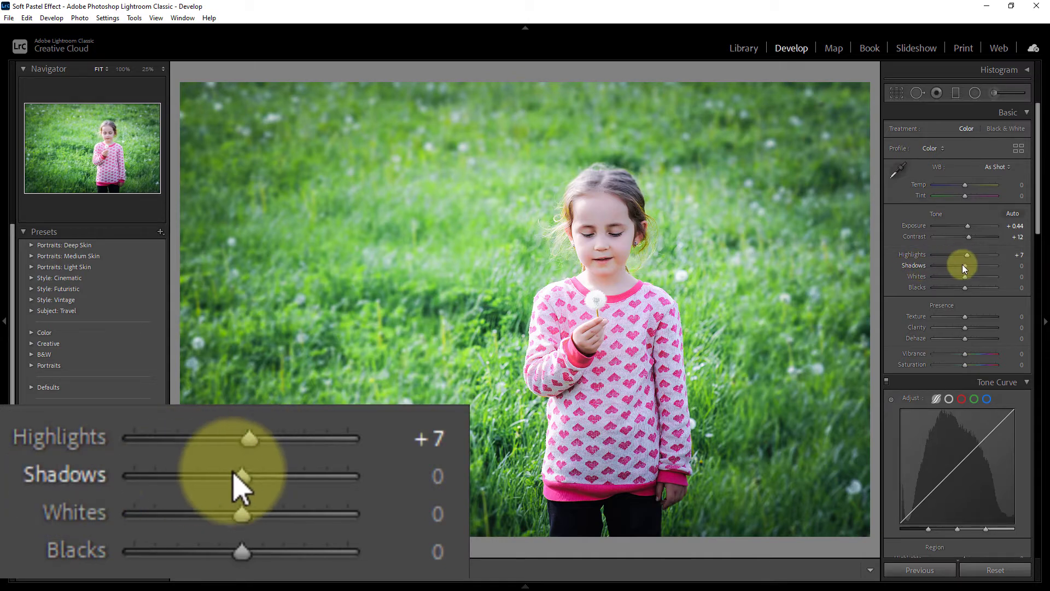
{"action": "left_click", "coordinate": [966, 265]}
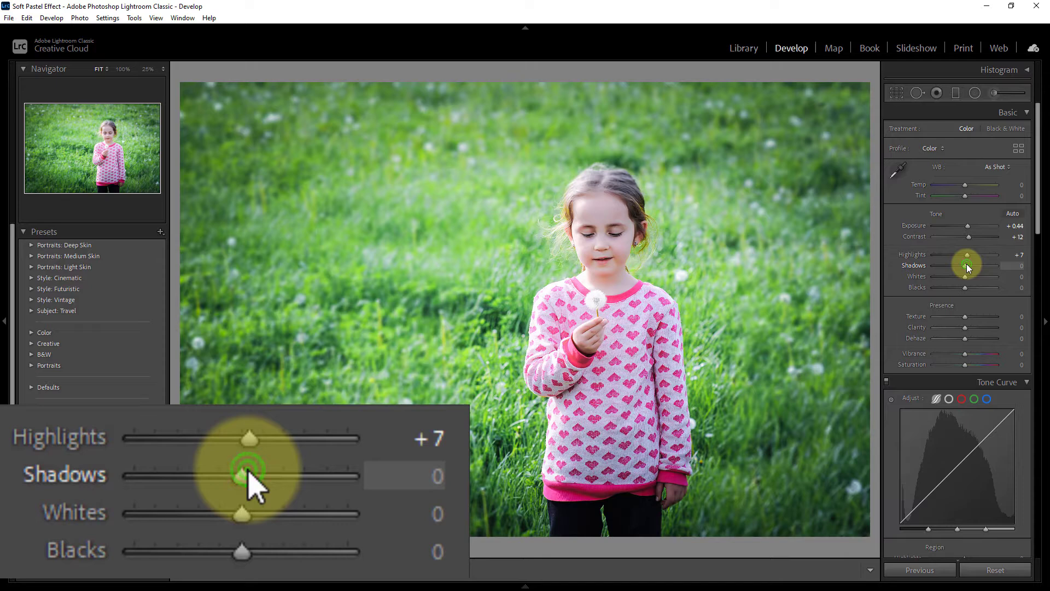
{"action": "left_click_drag", "start_coordinate": [966, 265], "coordinate": [976, 265]}
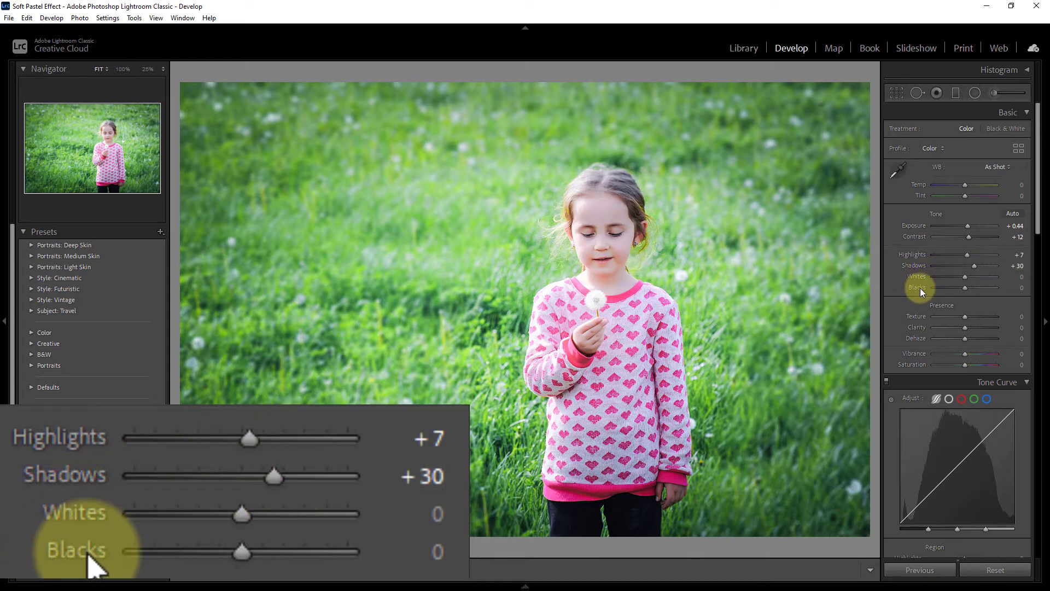
{"action": "left_click", "coordinate": [966, 288]}
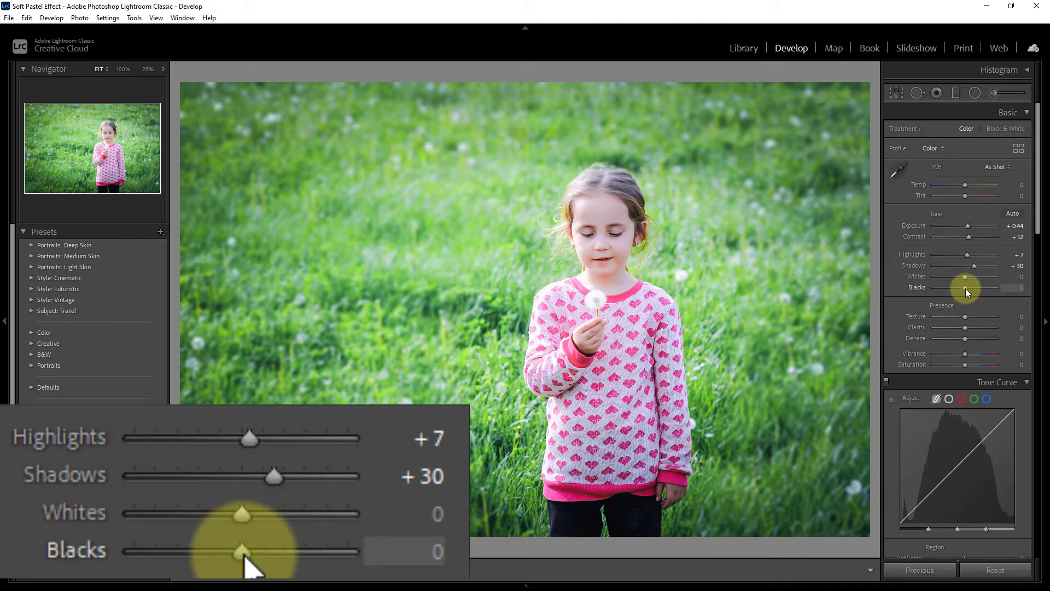
{"action": "left_click_drag", "start_coordinate": [966, 288], "coordinate": [970, 285]}
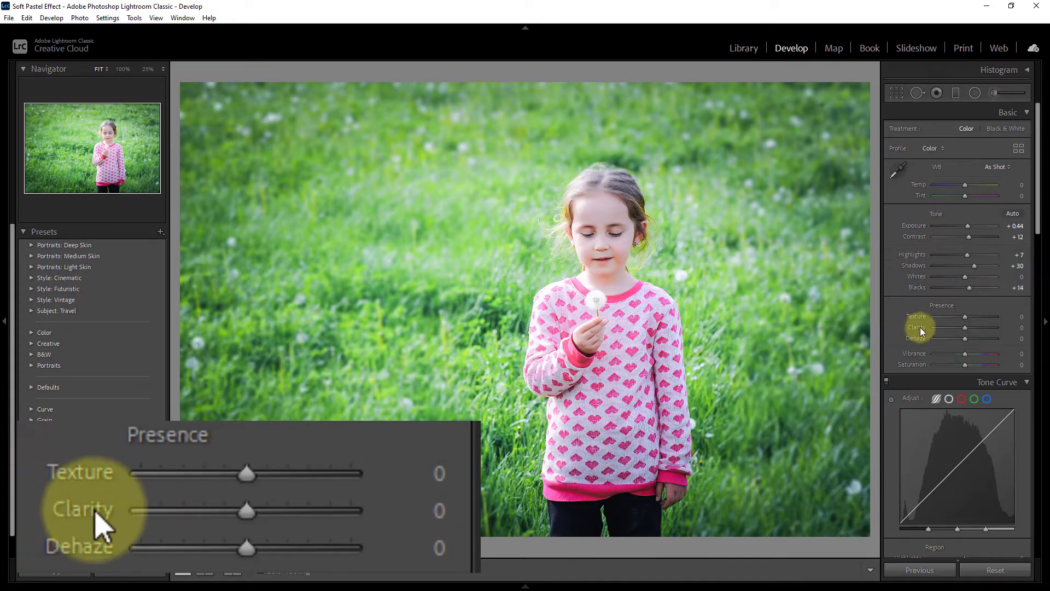
Soften and mute the photo with Clarity -11, Vibrance -18 and Saturation -30
{"action": "left_click", "coordinate": [965, 327]}
{"action": "left_click_drag", "start_coordinate": [965, 327], "coordinate": [963, 325]}
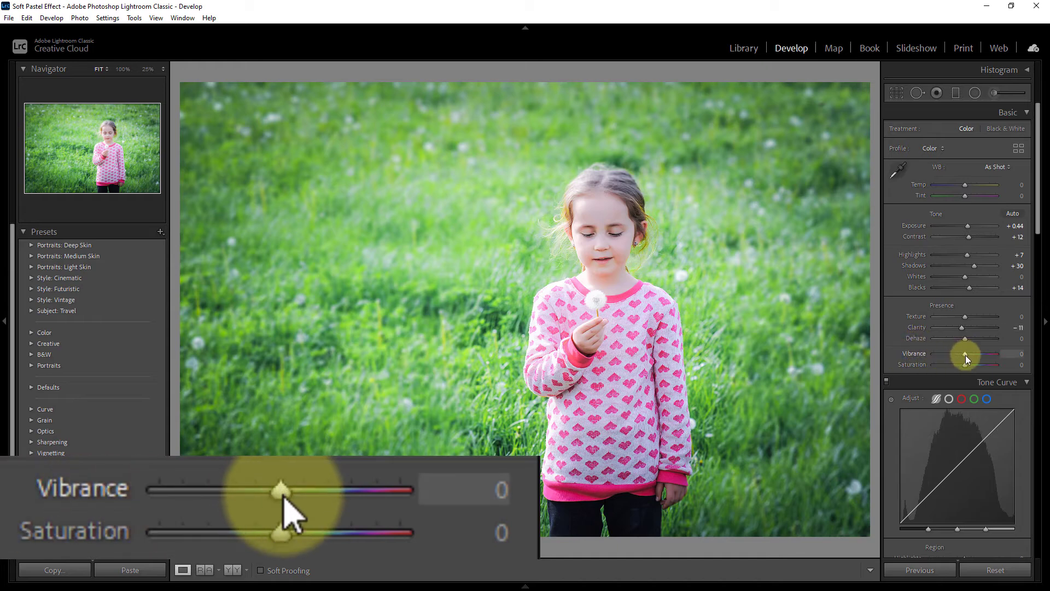
{"action": "left_click", "coordinate": [966, 354]}
{"action": "left_click_drag", "start_coordinate": [966, 355], "coordinate": [960, 353]}
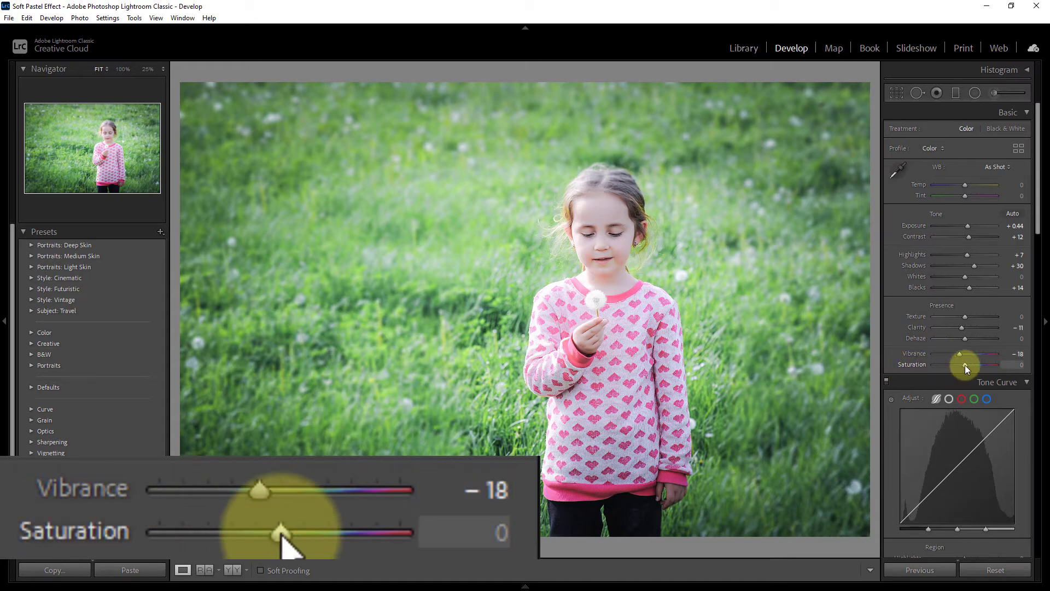
{"action": "left_click_drag", "start_coordinate": [964, 364], "coordinate": [955, 362]}
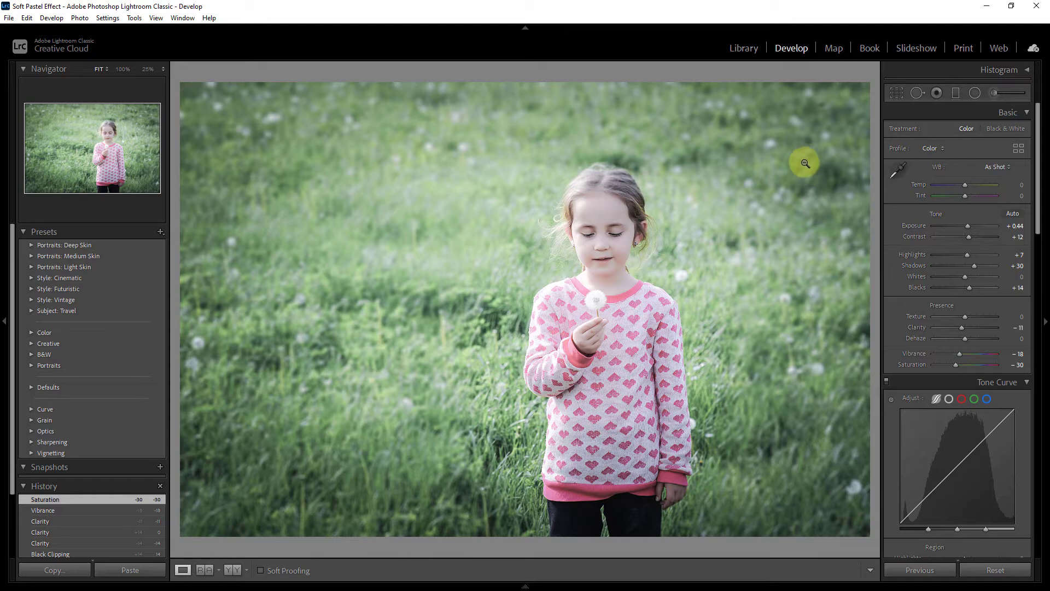
Lift the Shadows region of the tone curve to +30
{"action": "left_click_drag", "start_coordinate": [1038, 199], "coordinate": [1037, 245]}
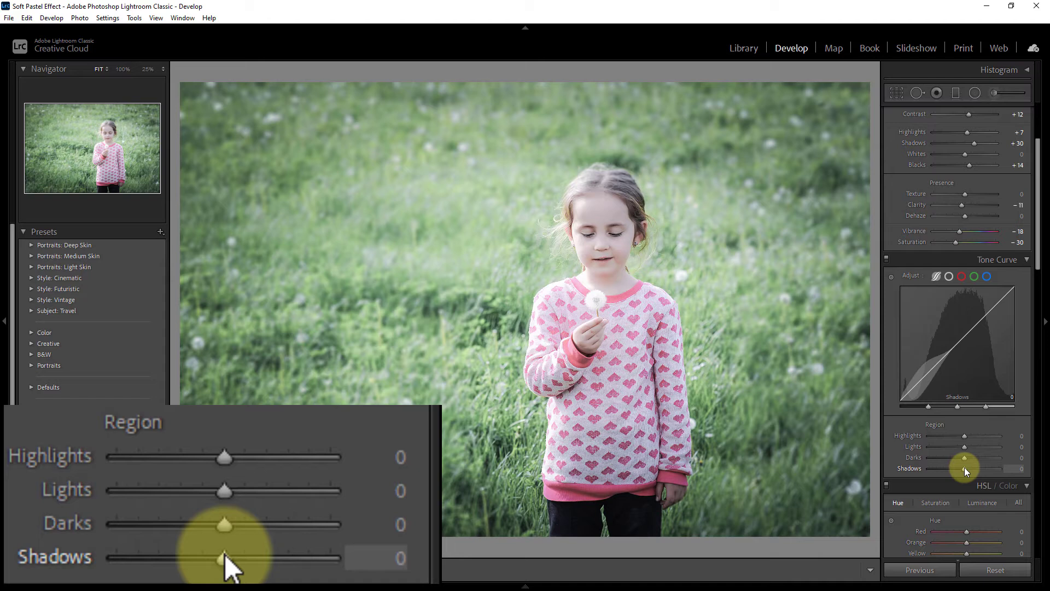
{"action": "left_click_drag", "start_coordinate": [965, 467], "coordinate": [975, 468]}
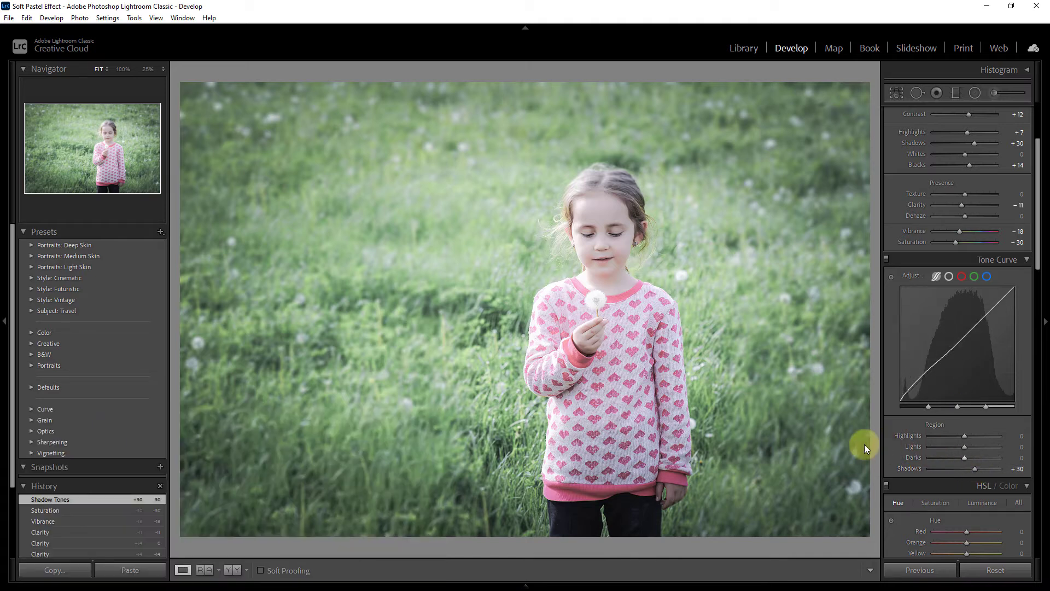
Color grade the highlights with Hue 40 and Saturation 50
{"action": "left_click_drag", "start_coordinate": [1038, 228], "coordinate": [1038, 324]}
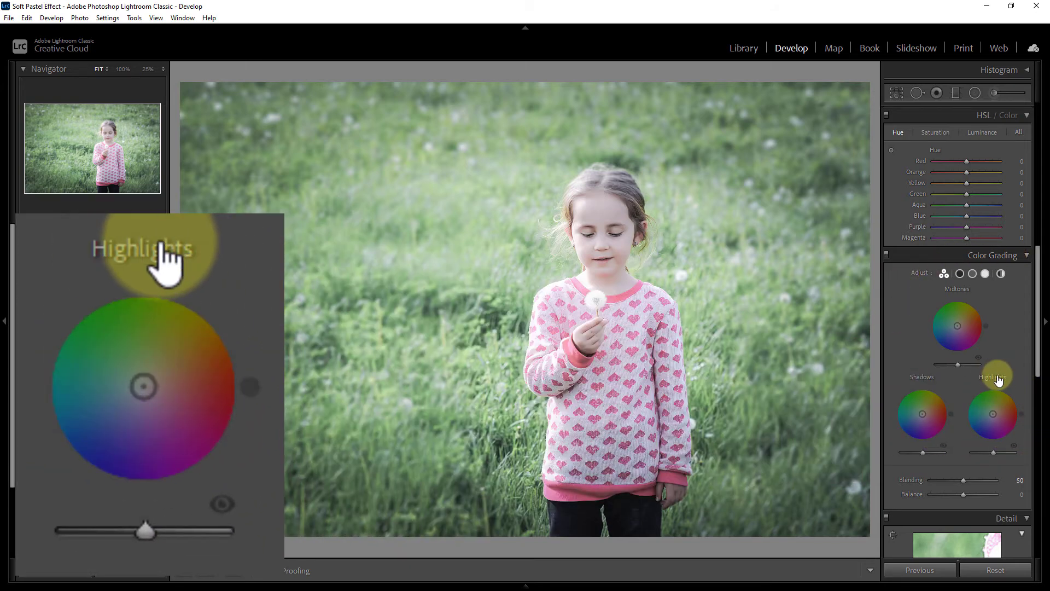
{"action": "left_click", "coordinate": [996, 378]}
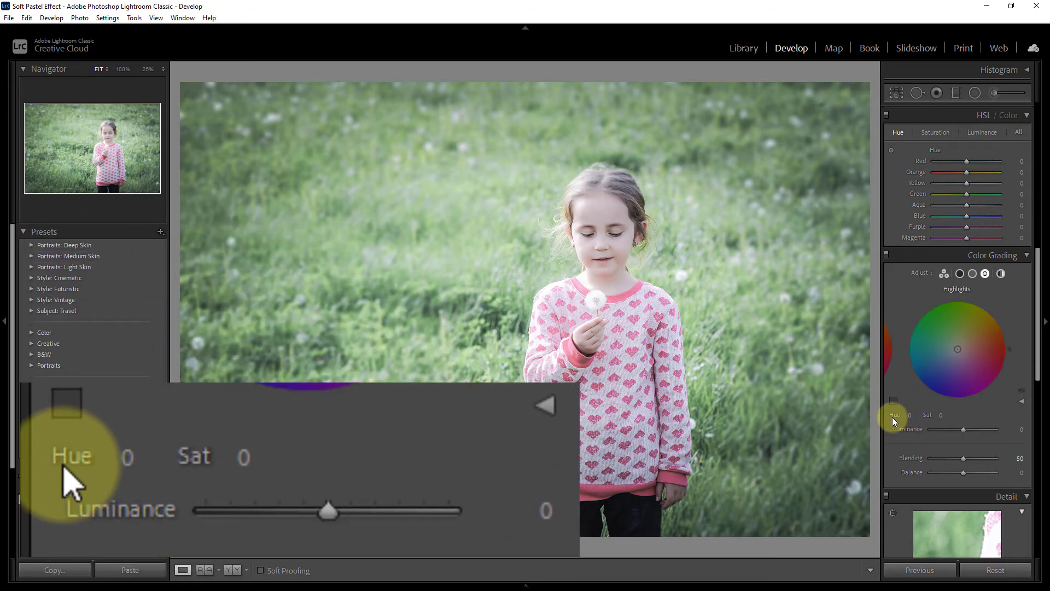
{"action": "left_click", "coordinate": [909, 414]}
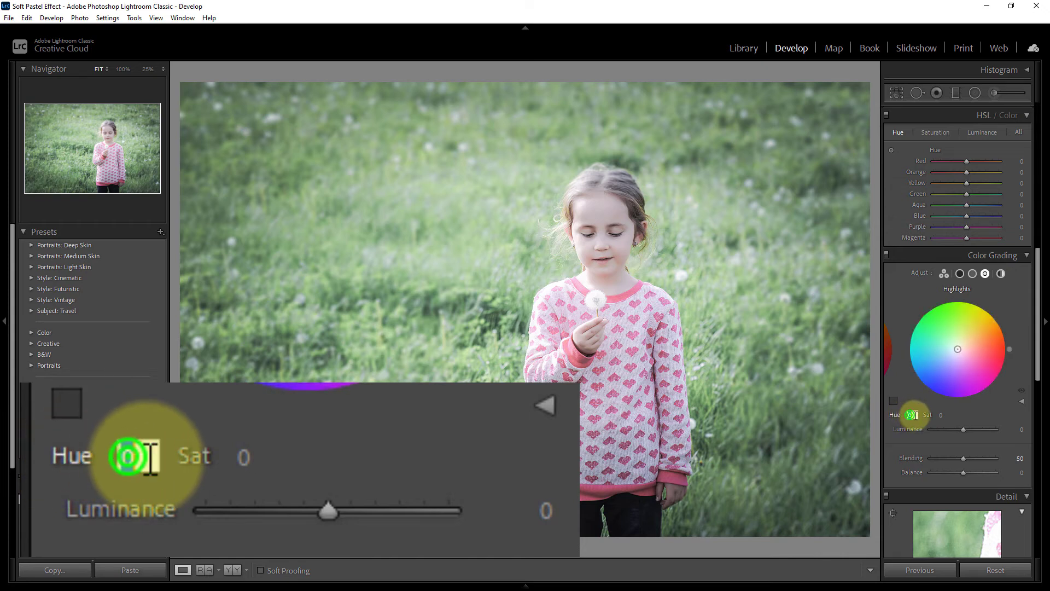
{"action": "left_click_drag", "start_coordinate": [910, 415], "coordinate": [905, 413]}
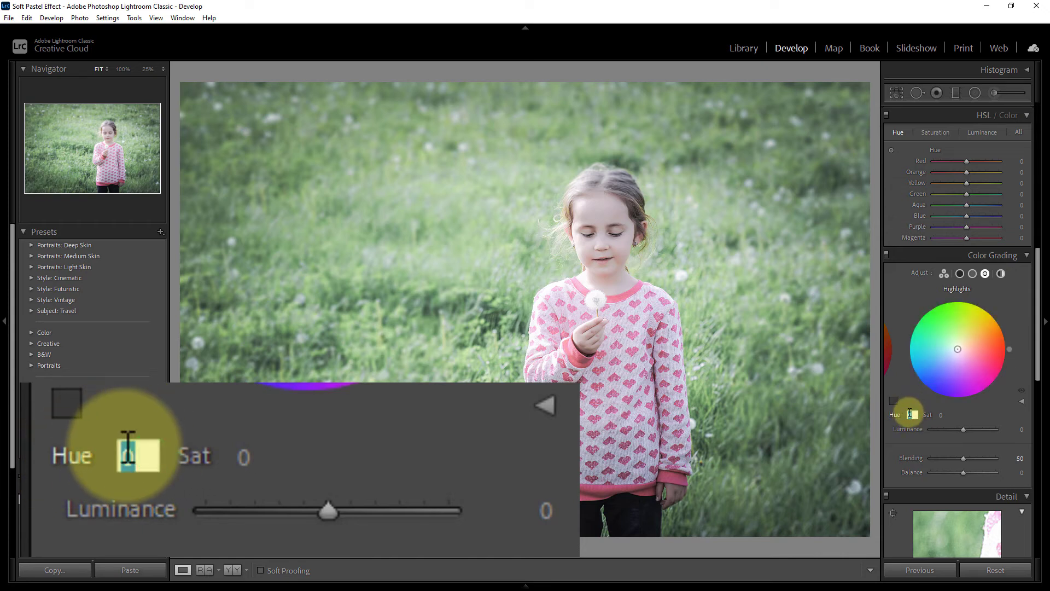
{"action": "type", "text": "40"}
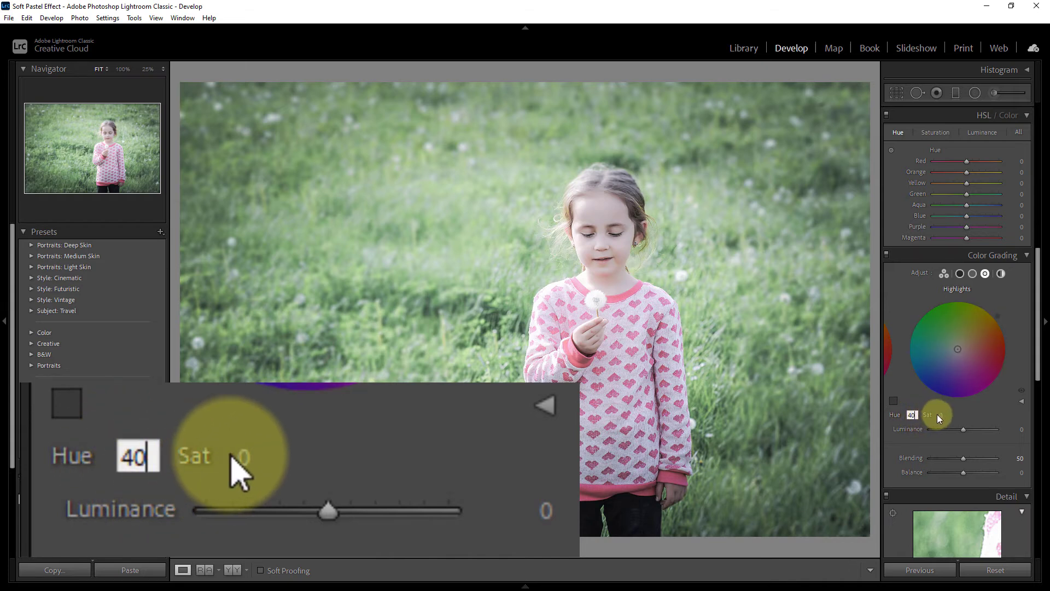
{"action": "left_click", "coordinate": [941, 416]}
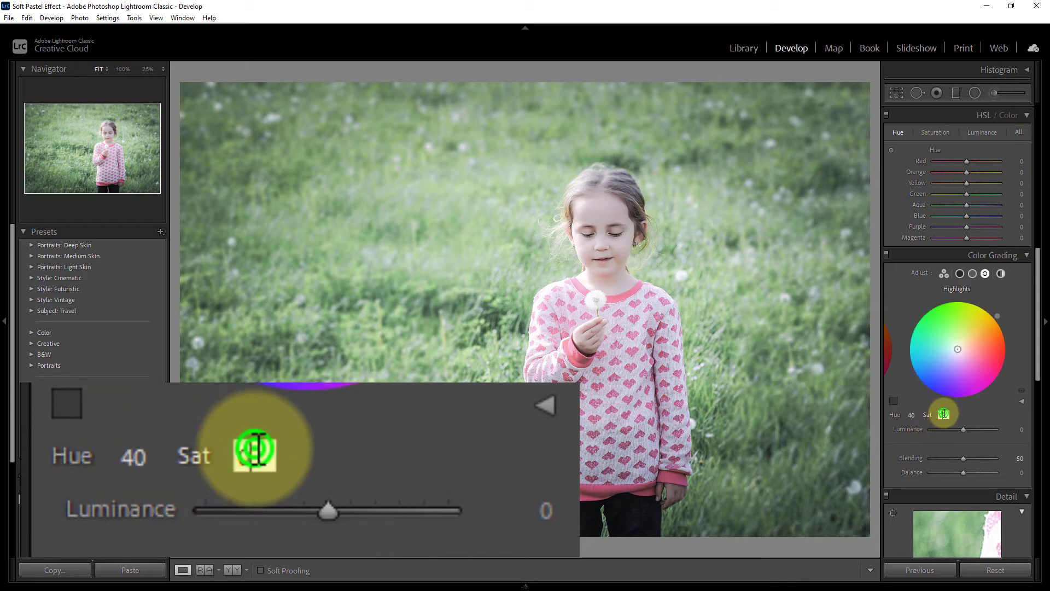
{"action": "left_click_drag", "start_coordinate": [943, 413], "coordinate": [936, 413]}
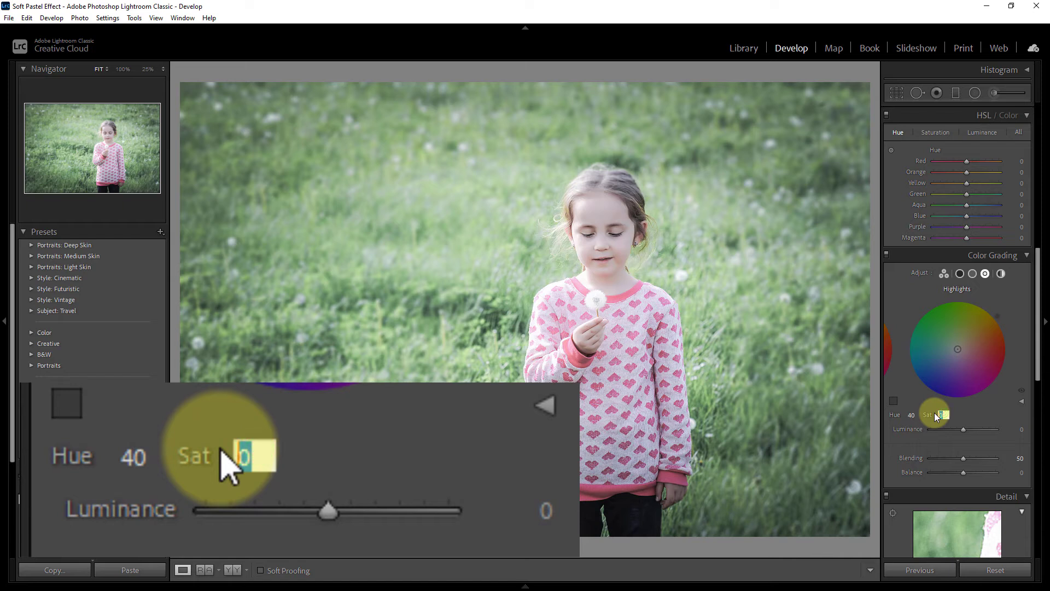
{"action": "type", "text": "50"}
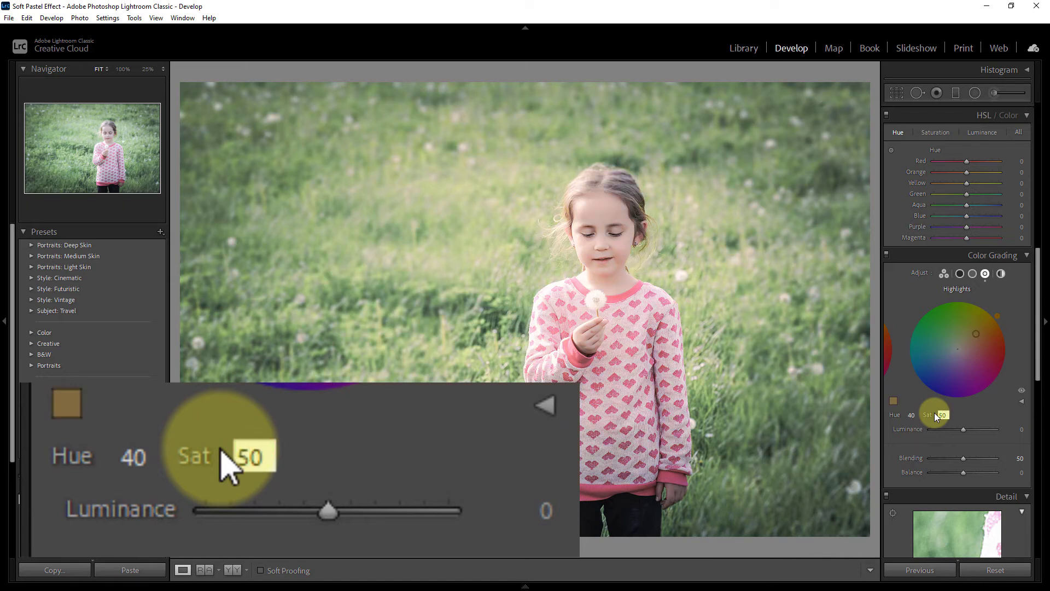
{"action": "key", "text": "Return"}
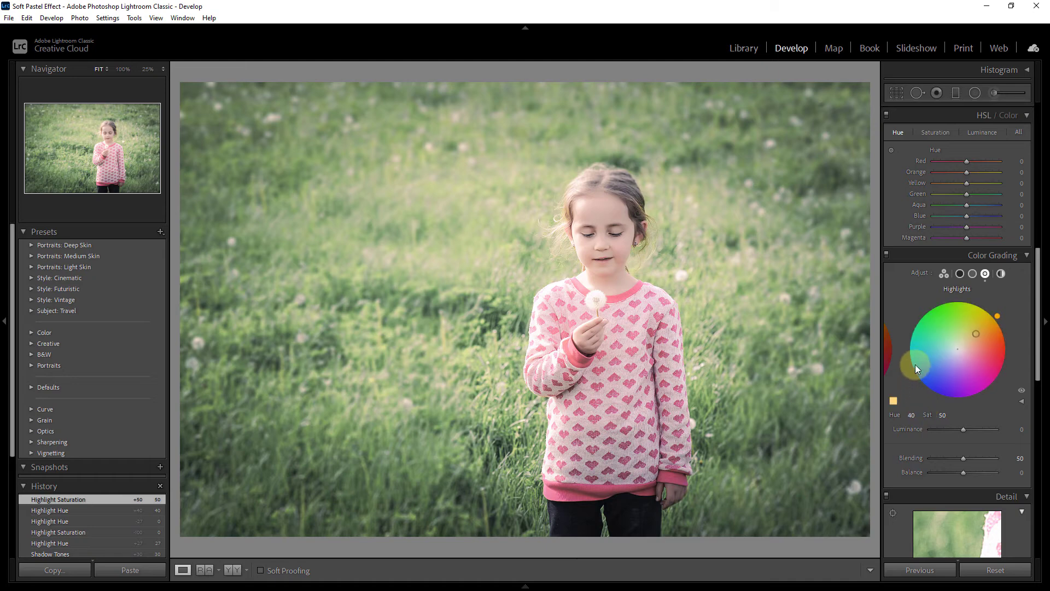
Color grade the shadows with Hue 230 and Saturation 71
{"action": "left_click", "coordinate": [942, 272]}
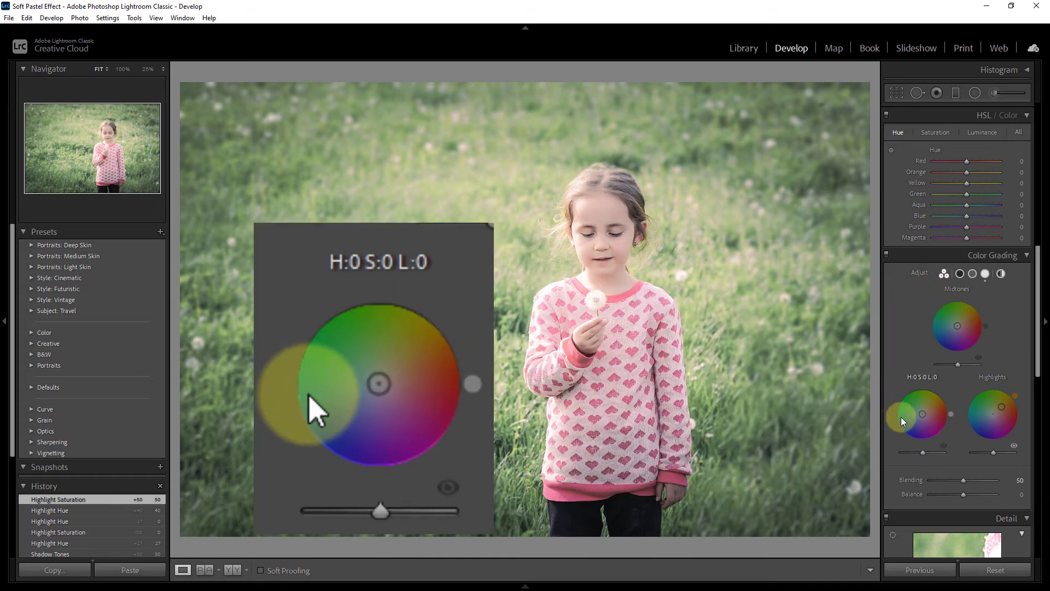
{"action": "left_click", "coordinate": [923, 378]}
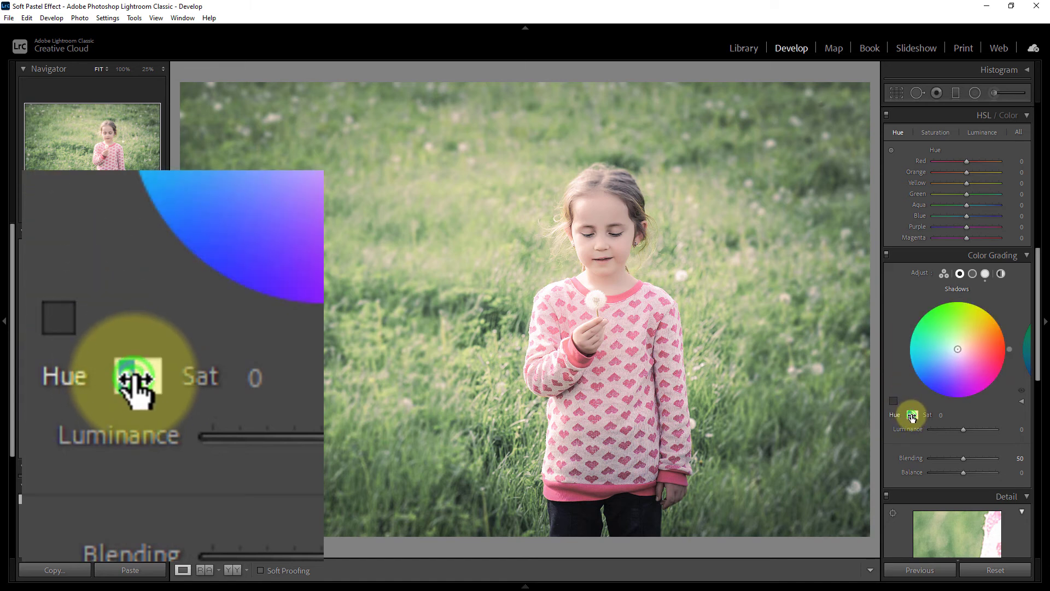
{"action": "left_click", "coordinate": [911, 416]}
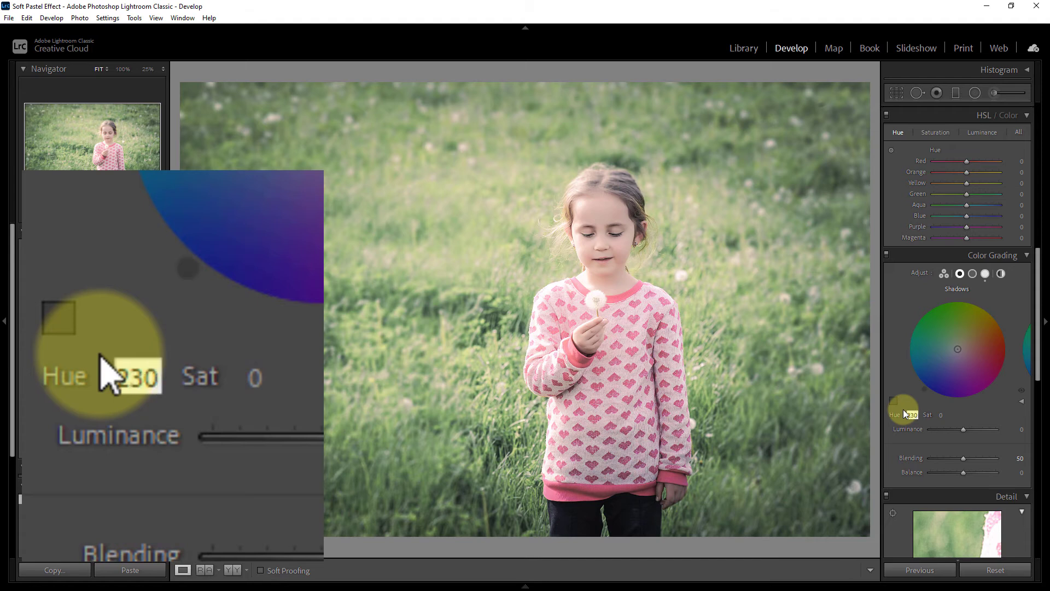
{"action": "left_click", "coordinate": [940, 414]}
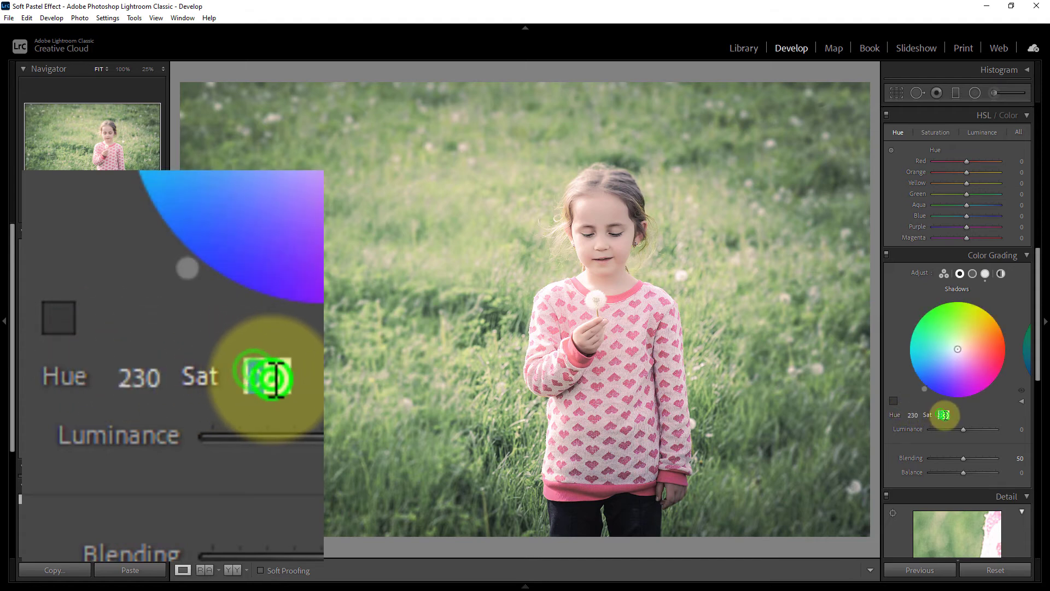
{"action": "left_click_drag", "start_coordinate": [945, 415], "coordinate": [933, 414]}
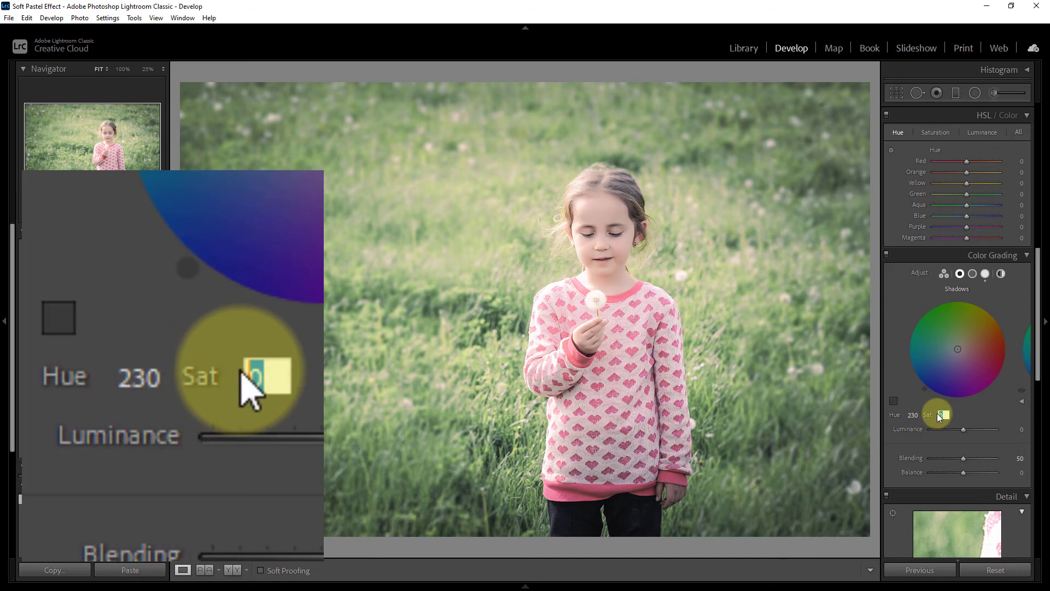
{"action": "type", "text": "71"}
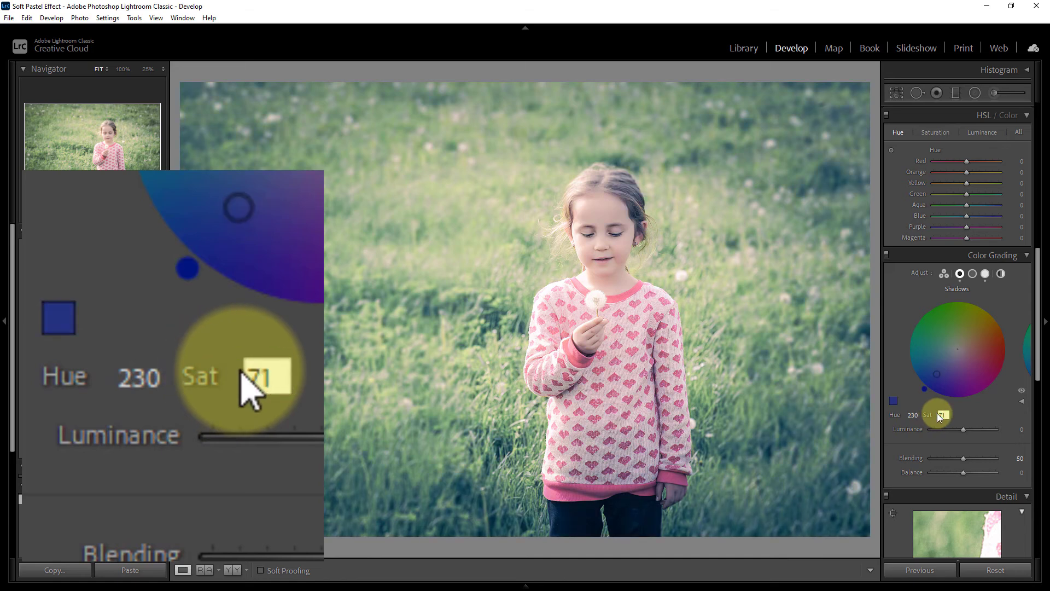
{"action": "key", "text": "Return"}
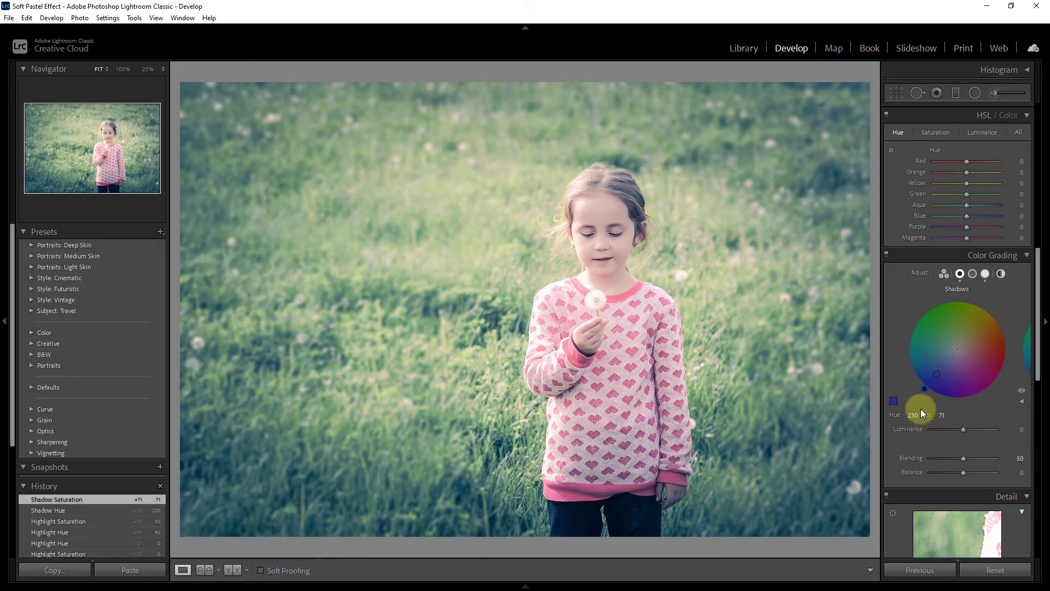
Lower the midtones' Luminance to -30 in the color grading
{"action": "left_click", "coordinate": [943, 274]}
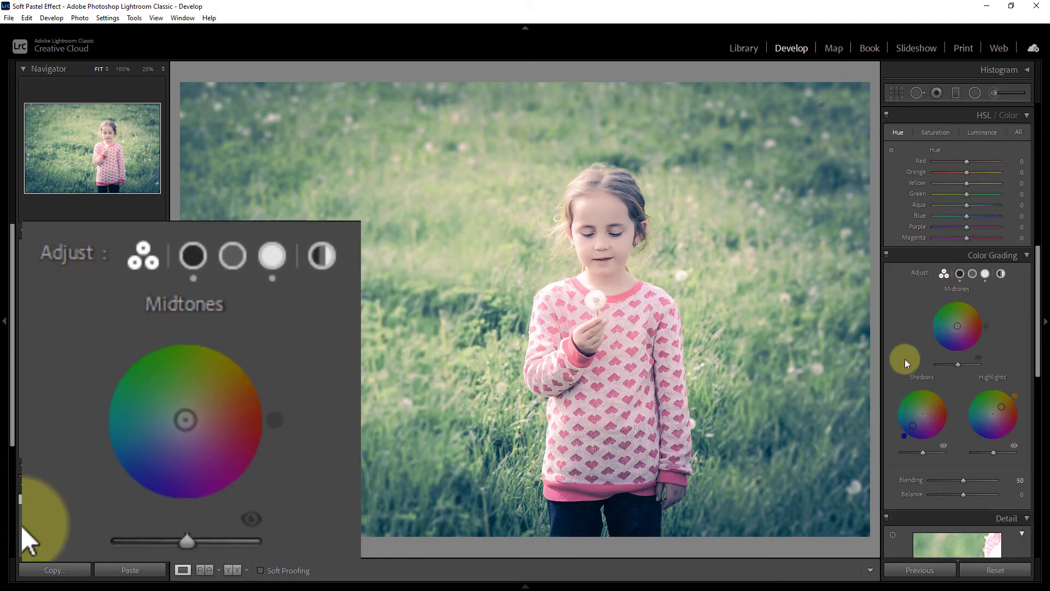
{"action": "left_click", "coordinate": [957, 293]}
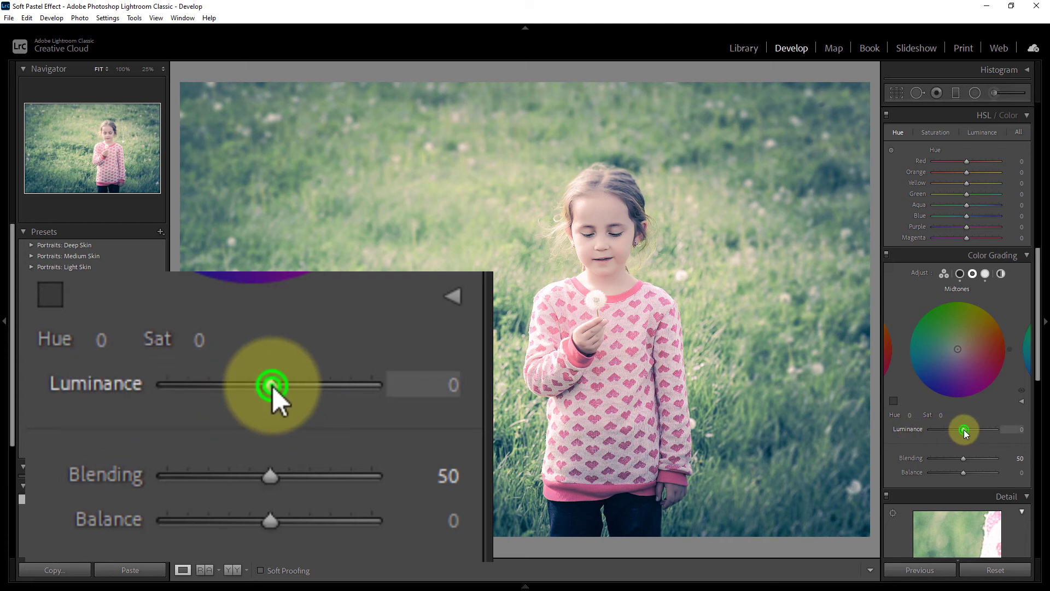
{"action": "left_click_drag", "start_coordinate": [964, 432], "coordinate": [955, 432]}
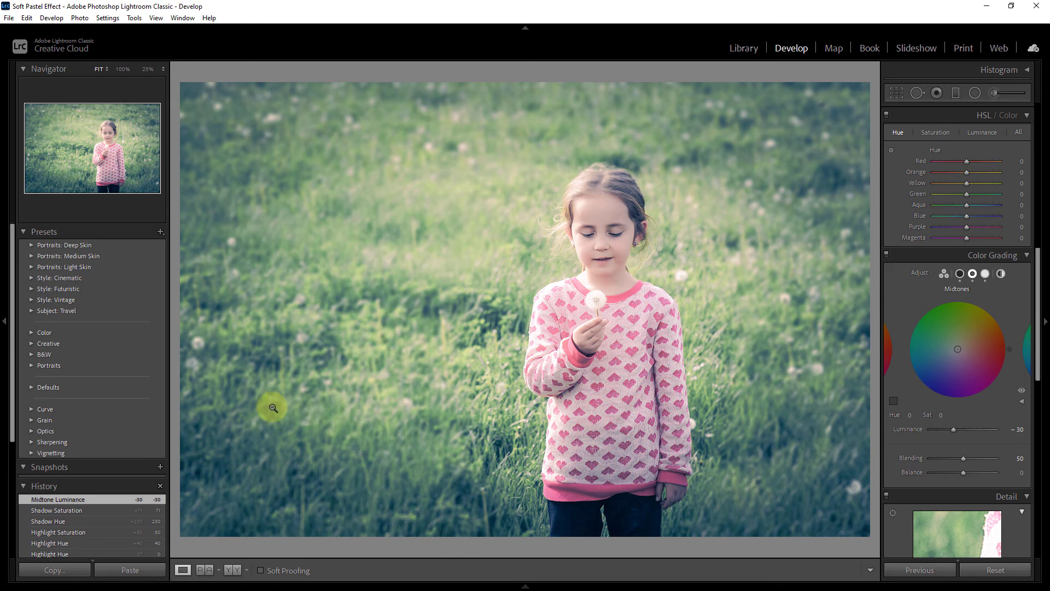
Compare the original and edited photo side by side, zoomed in on the girl
{"action": "left_click", "coordinate": [232, 570]}
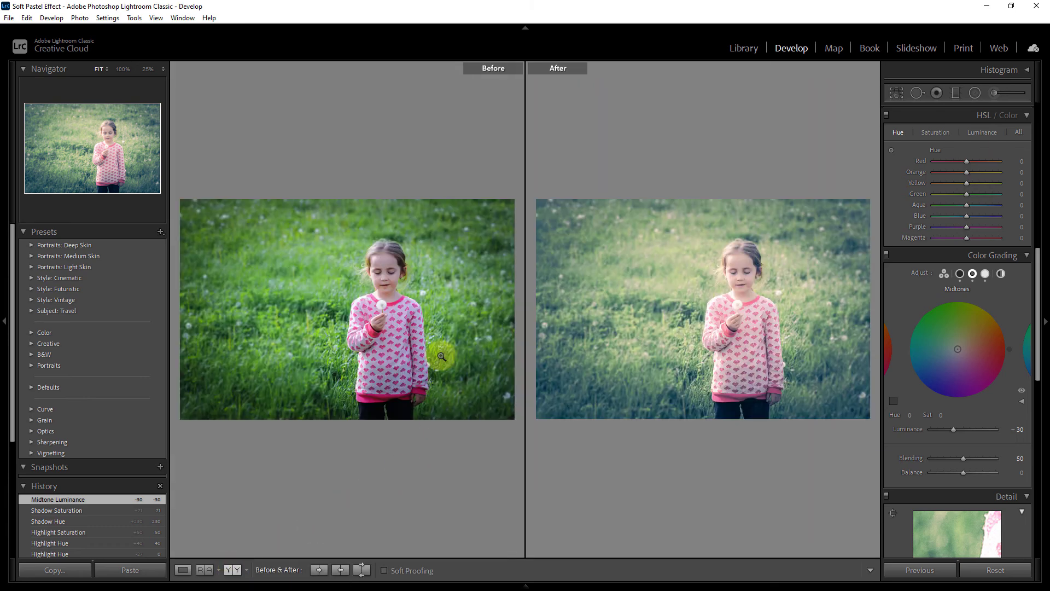
{"action": "left_click", "coordinate": [441, 357]}
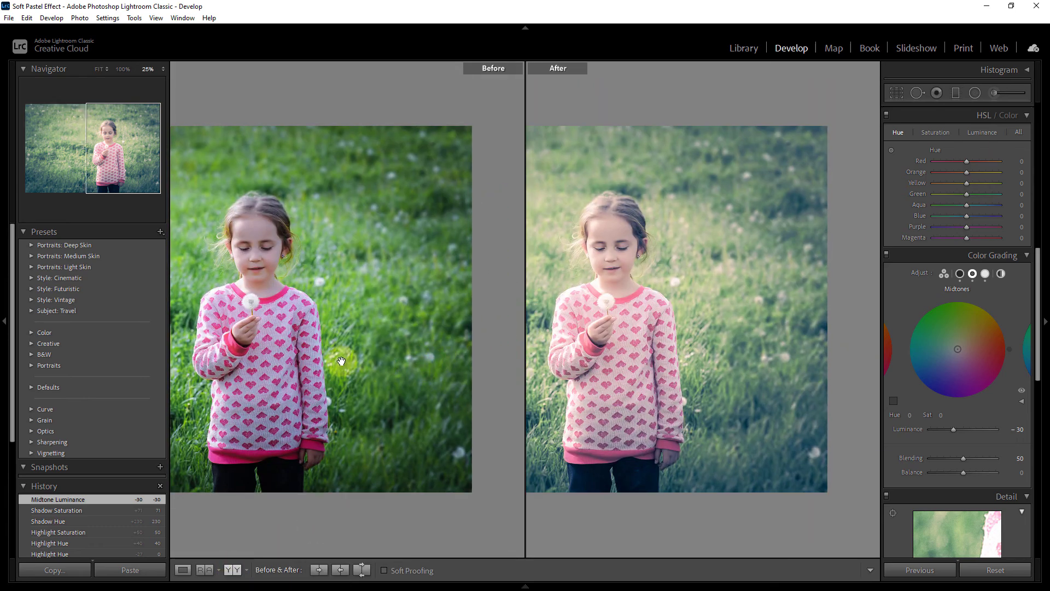
{"action": "left_click_drag", "start_coordinate": [341, 361], "coordinate": [393, 363]}
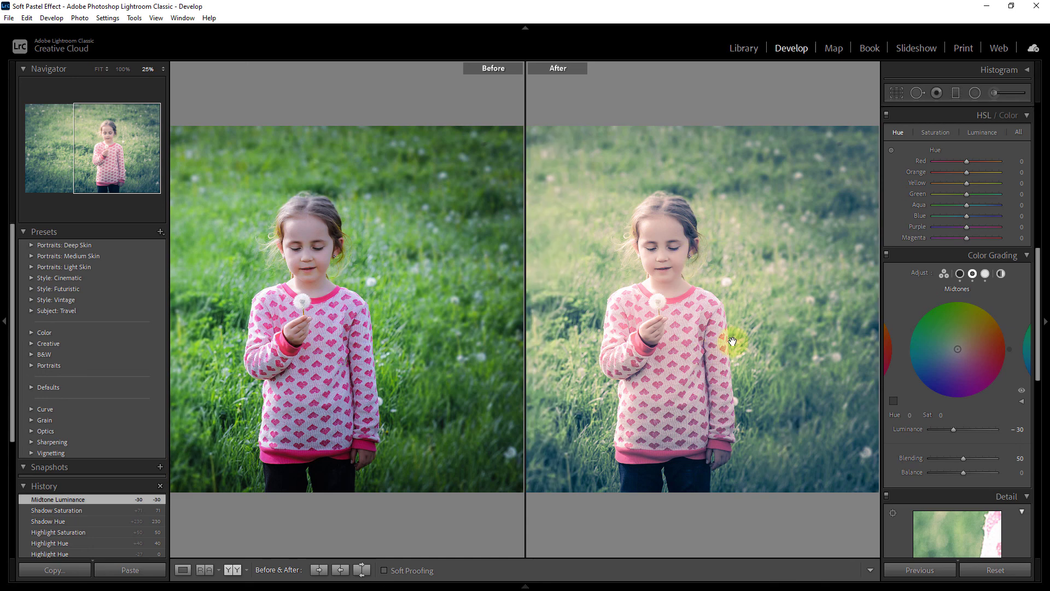
{"action": "left_click_drag", "start_coordinate": [732, 341], "coordinate": [746, 339]}
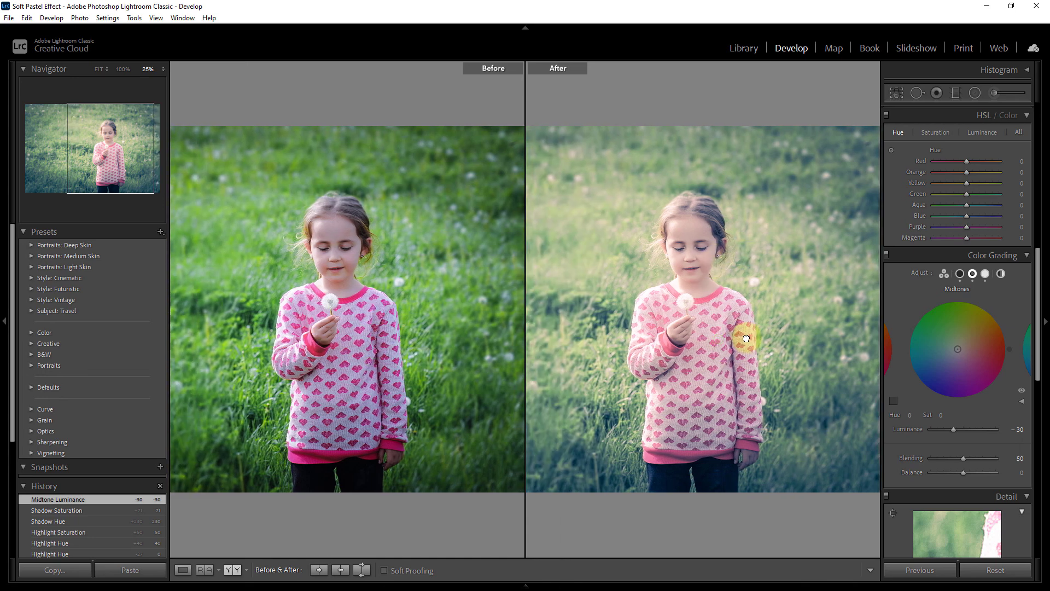